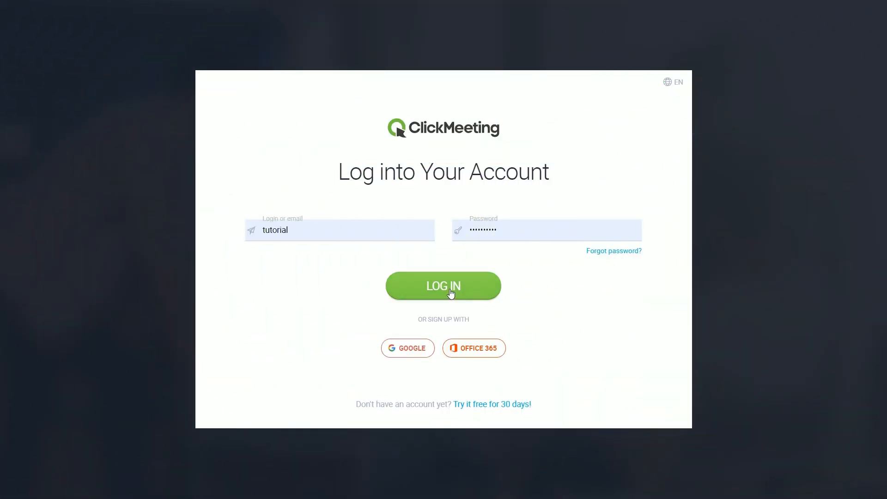
Log in and start creating a new live webinar from the Dashboard's Create webinar menu
left_click(450, 292)
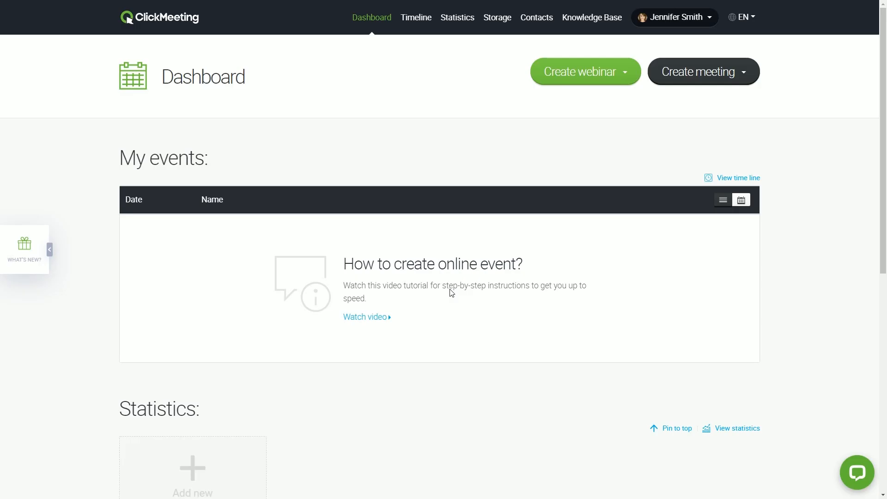
left_click(675, 77)
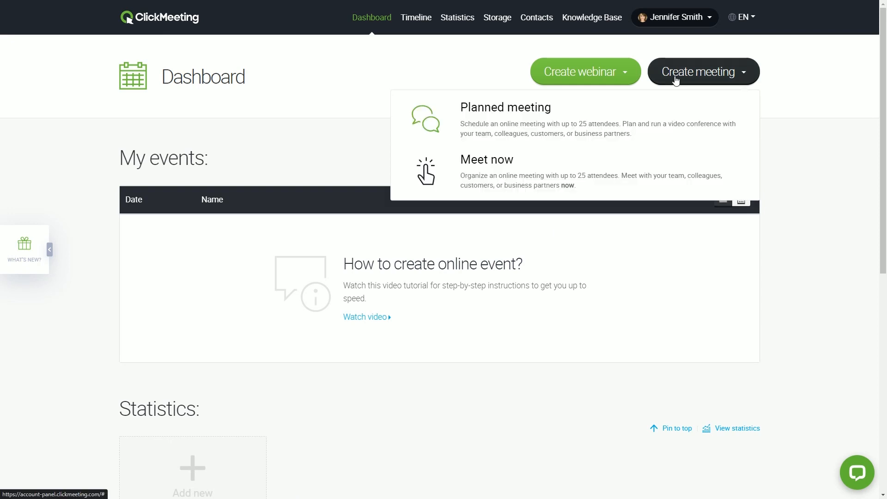
mouse_move(586, 71)
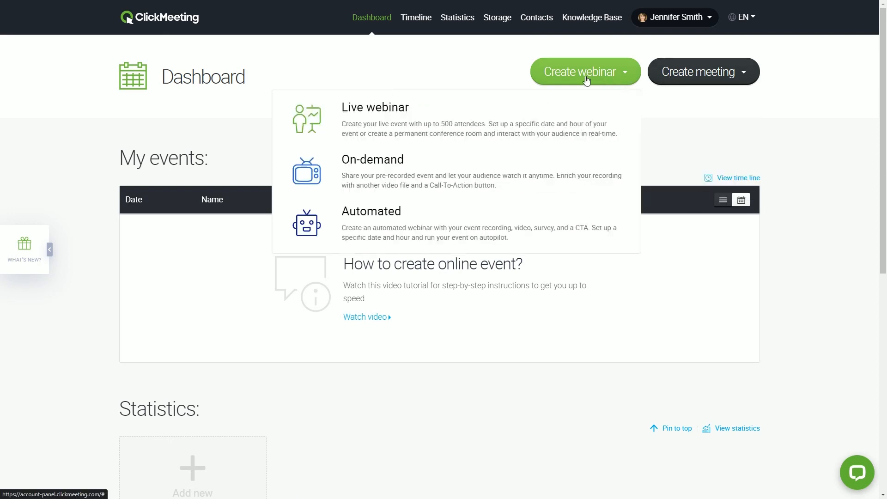
left_click(556, 118)
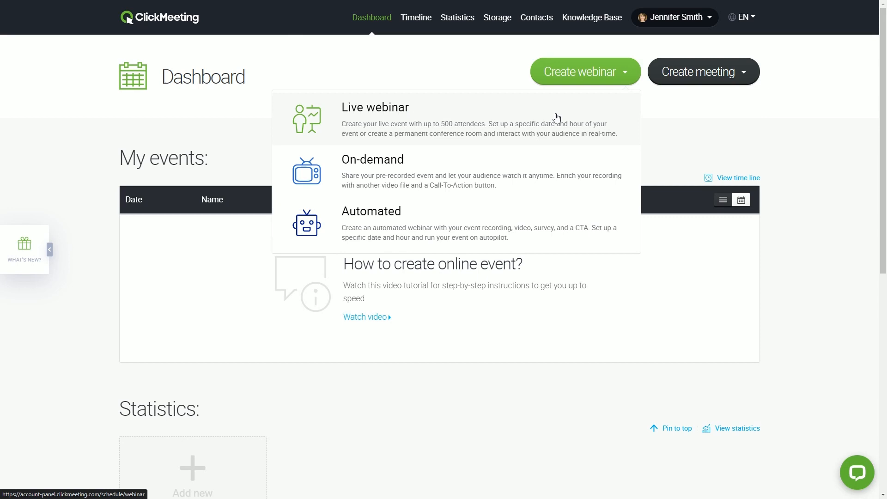
Enter the room name 'My Event', try Permanent, and settle on a time-scheduled room
left_click(523, 220)
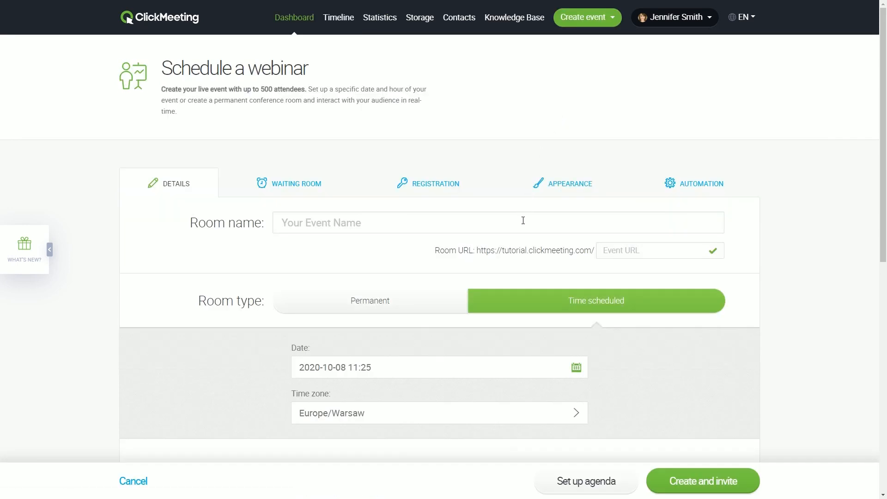
type("My Event")
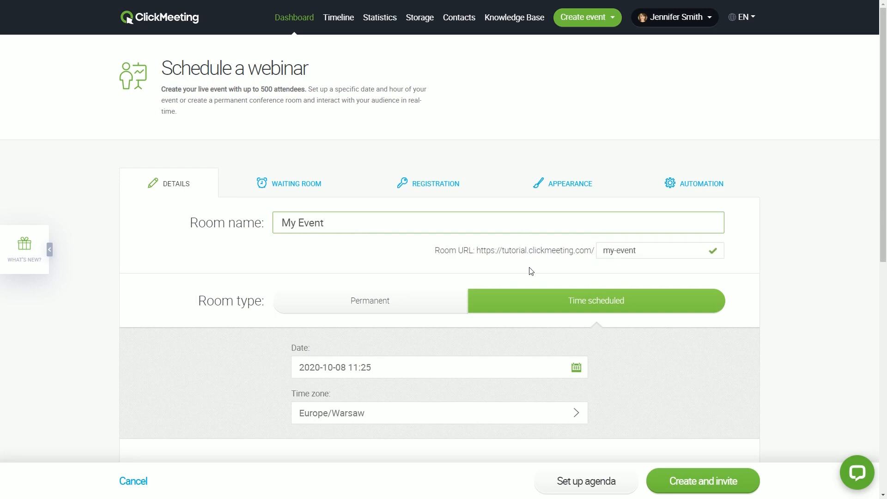
left_click(550, 303)
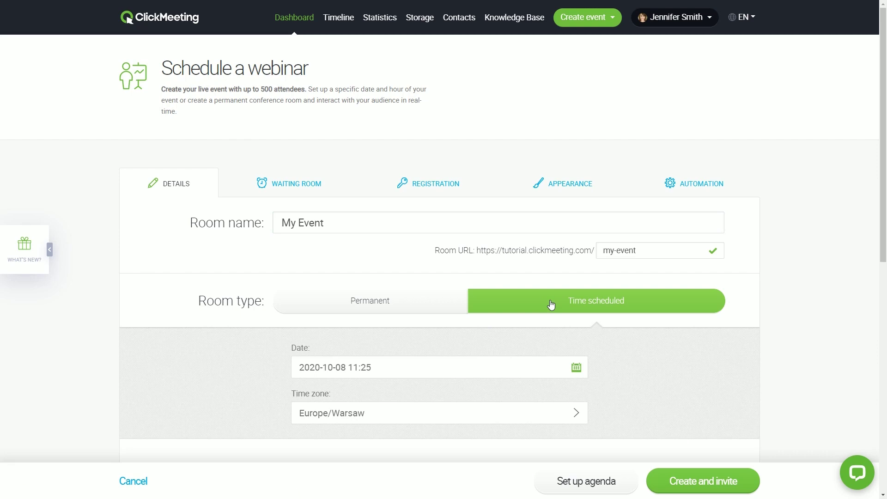
left_click(414, 303)
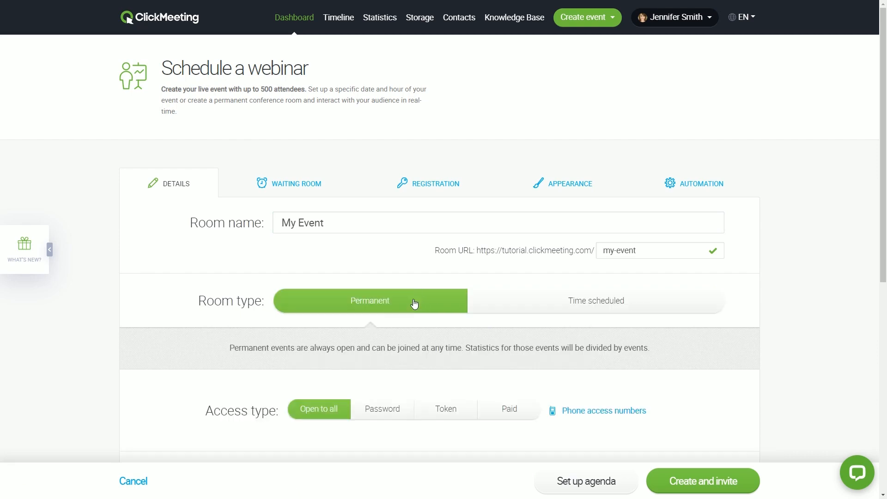
left_click(542, 303)
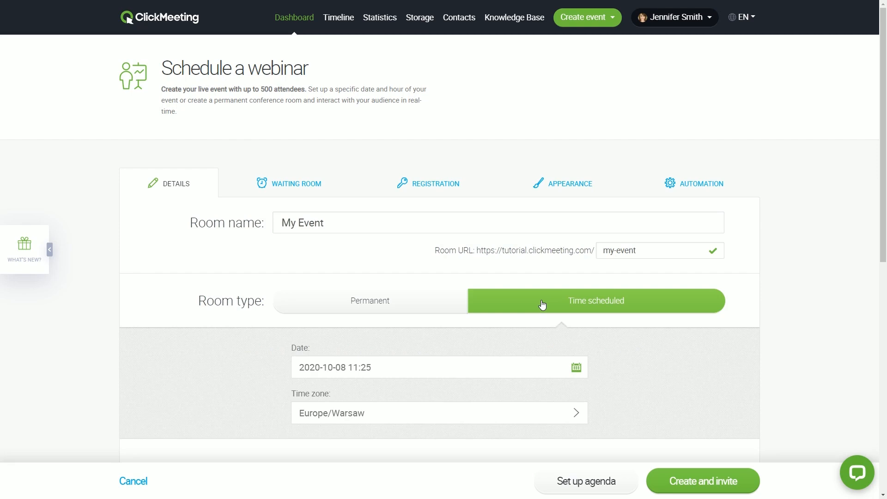
scroll(541, 300, "down", 2)
Set the webinar date to 15 October 2020 with start minutes 00 and accept it
left_click(525, 196)
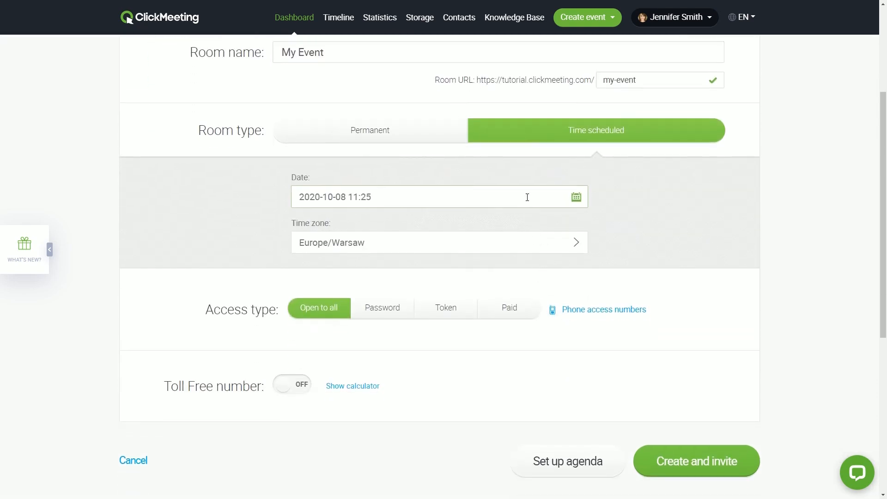
left_click(506, 313)
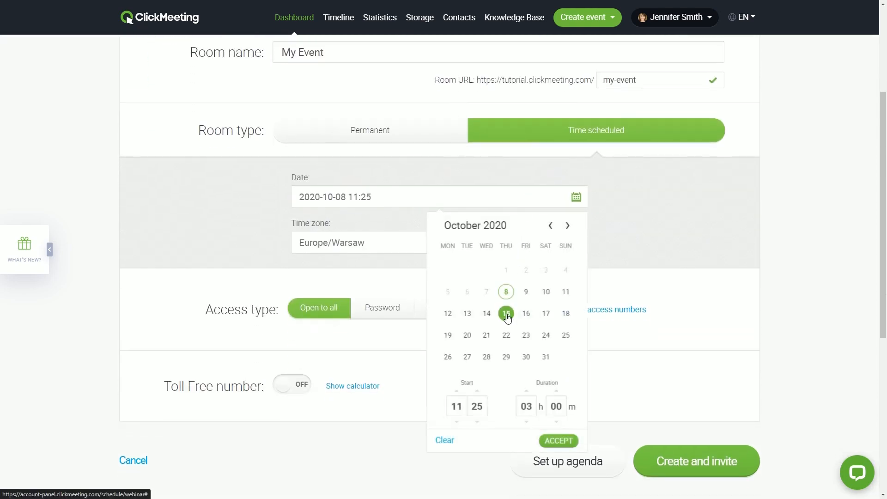
left_click(477, 421)
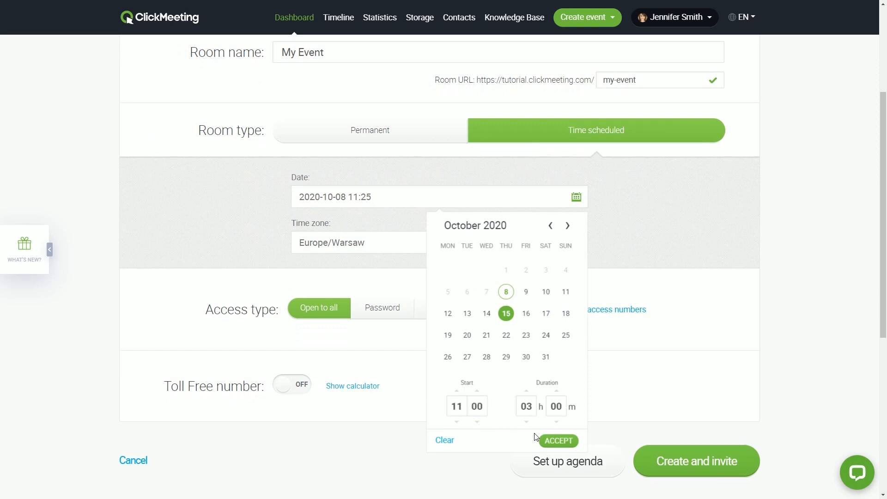
left_click(558, 441)
Choose America/New_York on the time zone map
left_click(537, 243)
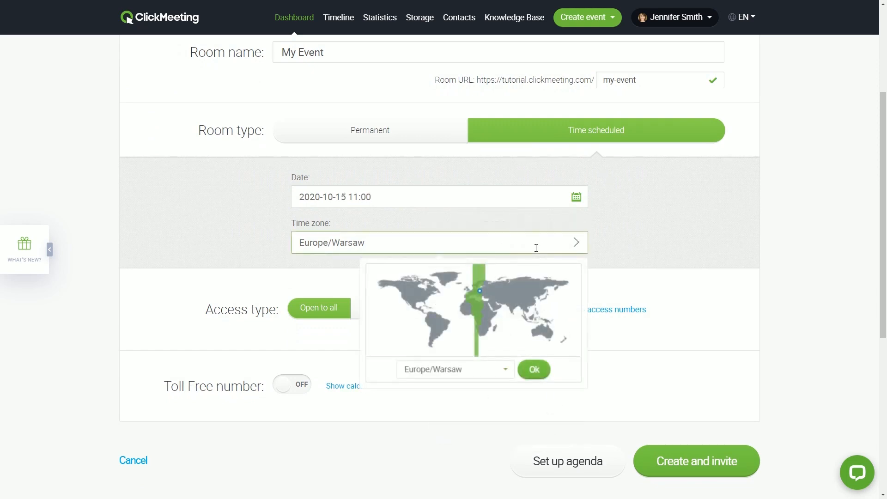
left_click(428, 296)
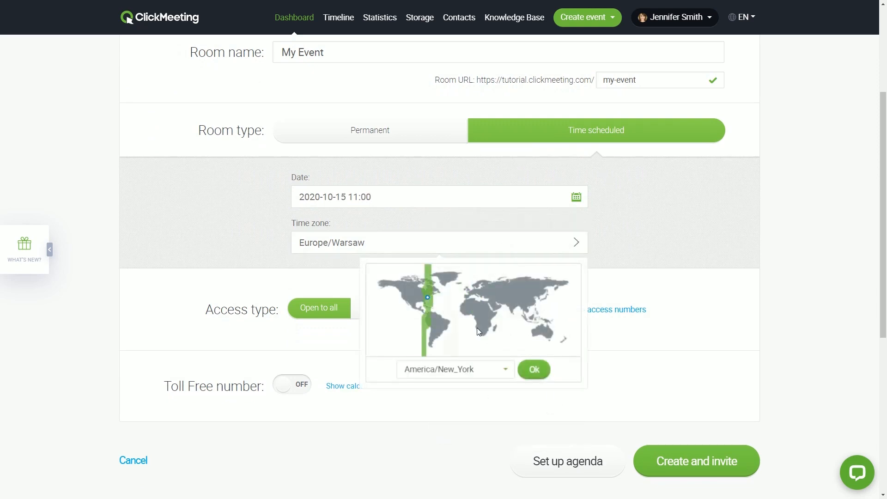
Apply the America/New_York time zone, then try Password, Token and Paid access types
left_click(533, 371)
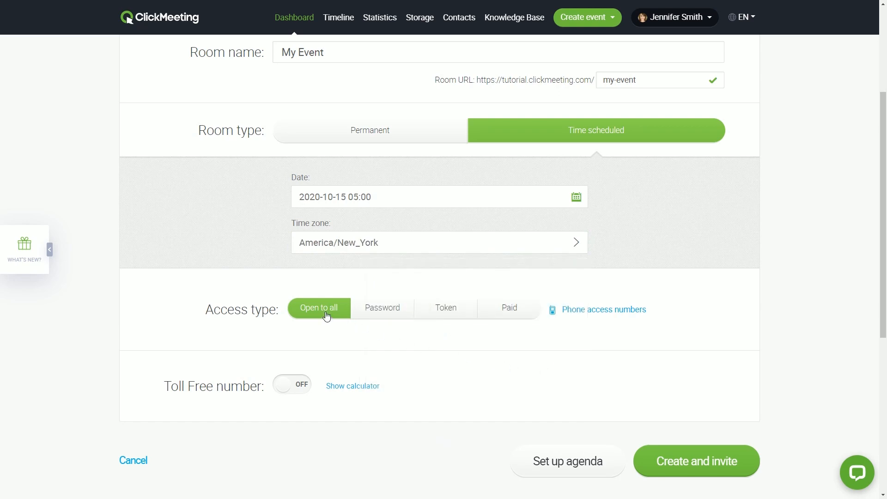
left_click(383, 308)
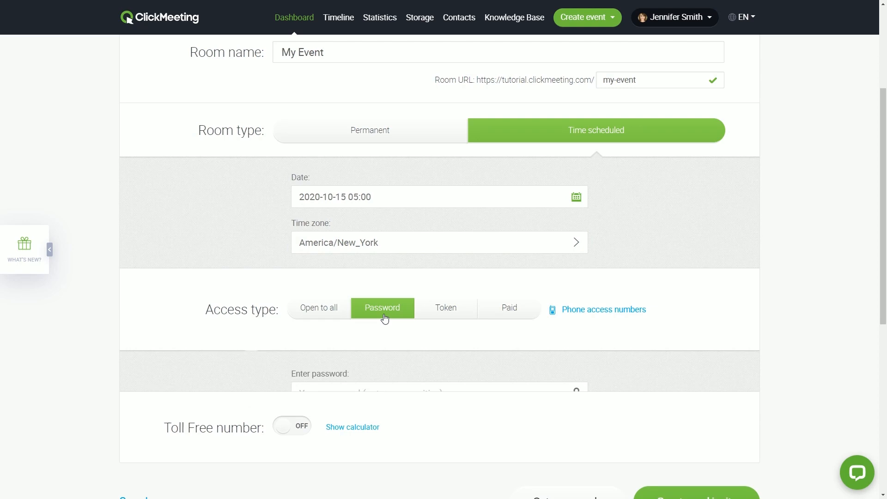
left_click(447, 310)
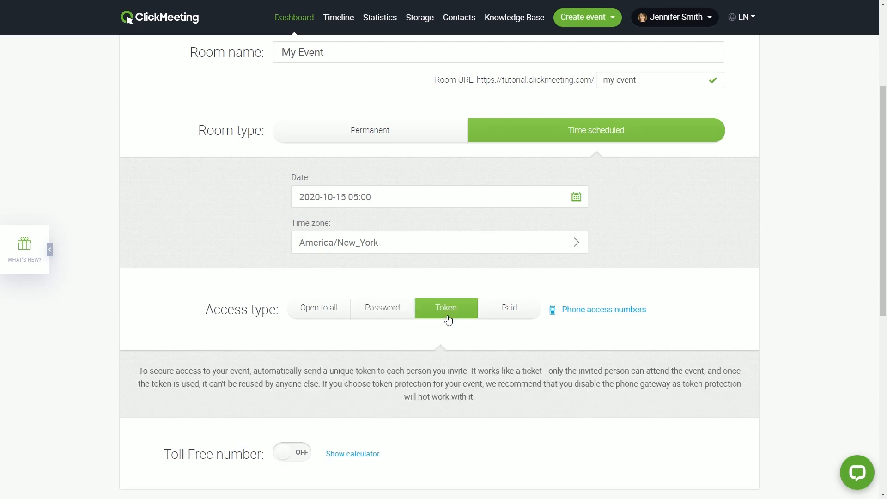
left_click(506, 319)
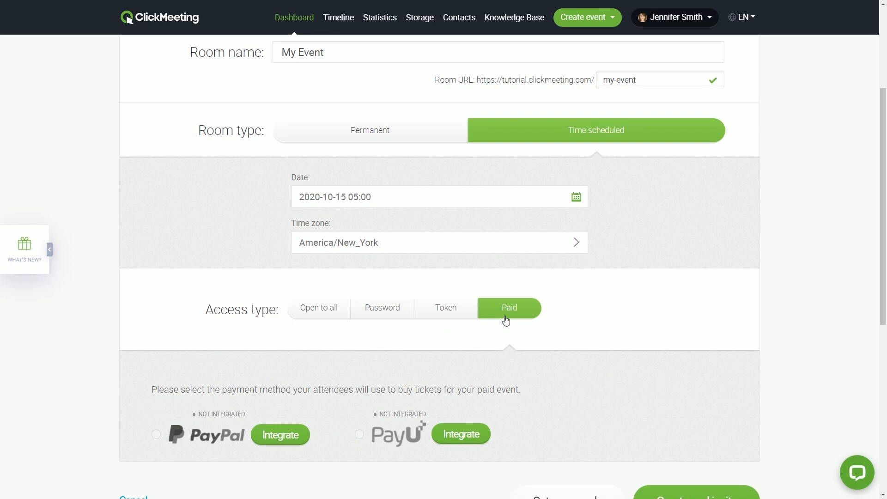
Set access back to Open to all and review the waiting room, registration and appearance settings
left_click(319, 307)
scroll(324, 315, "up", 5)
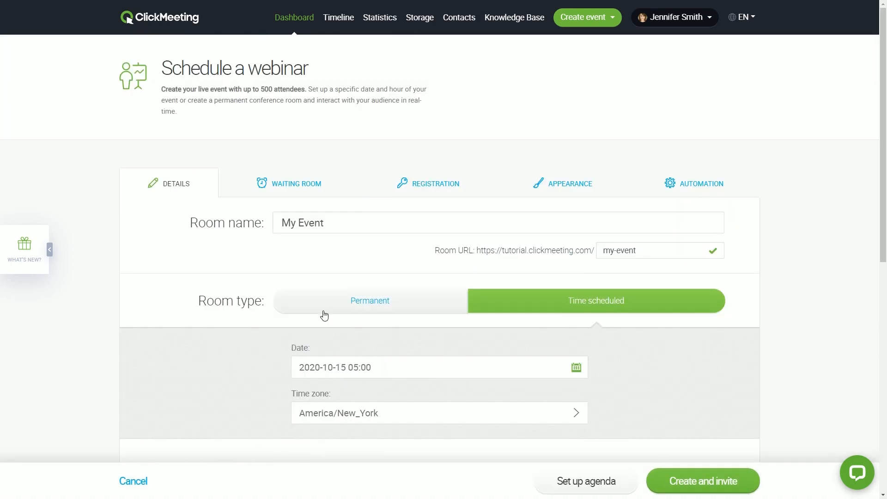
left_click(293, 186)
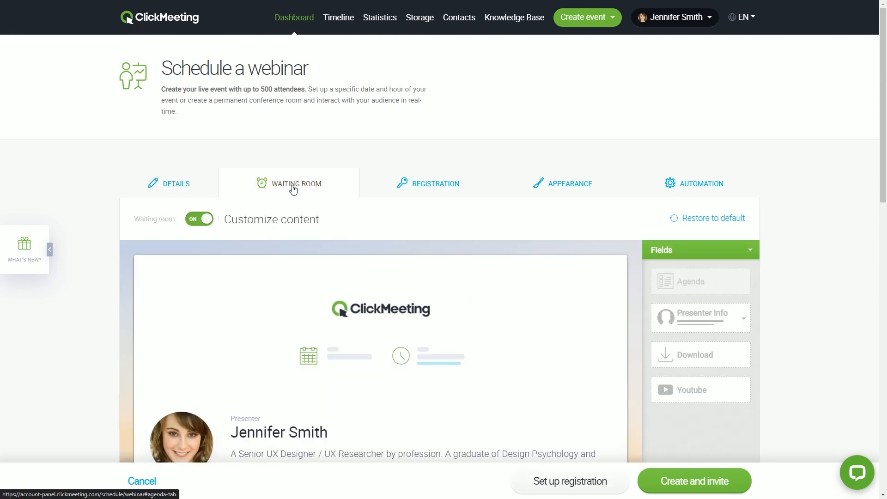
left_click(424, 187)
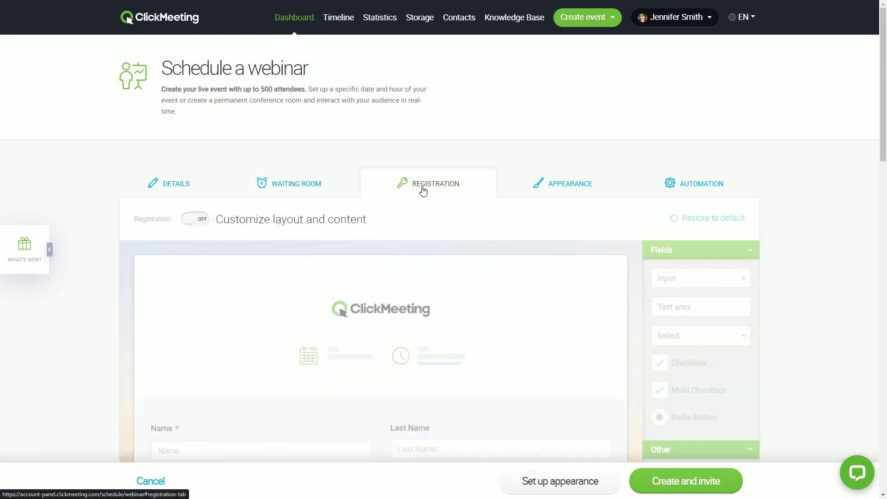
left_click(554, 186)
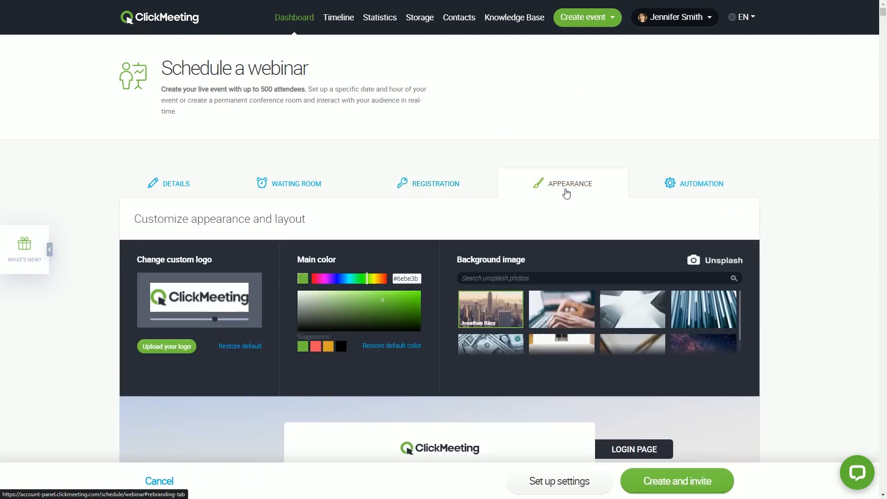
Review the Automation settings with the event automation actions expanded
left_click(712, 191)
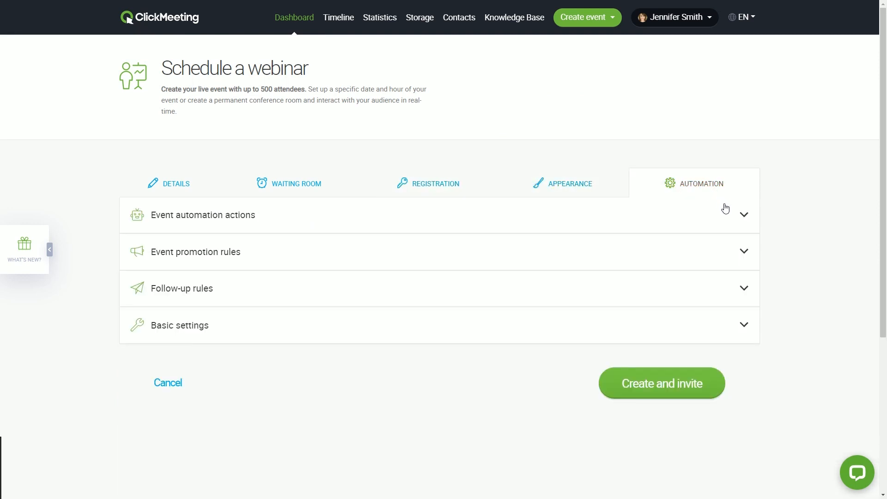
left_click(744, 216)
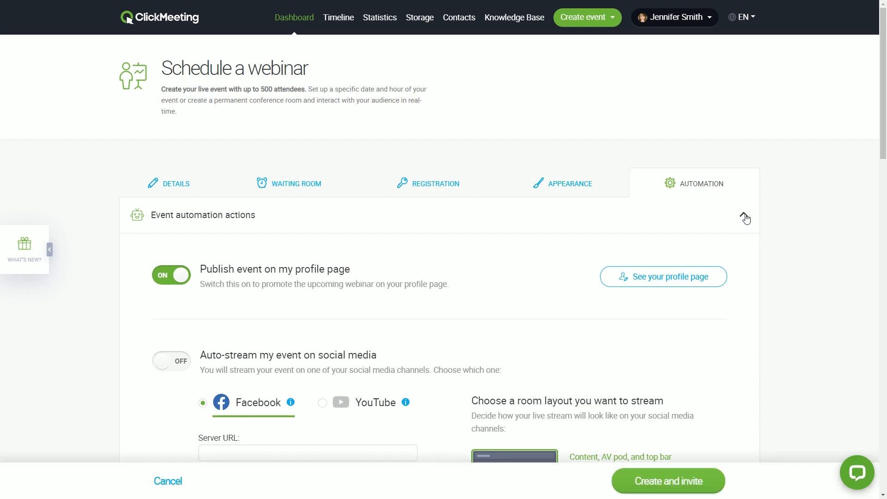
scroll(746, 219, "down", 5)
scroll(745, 219, "down", 5)
scroll(746, 219, "down", 5)
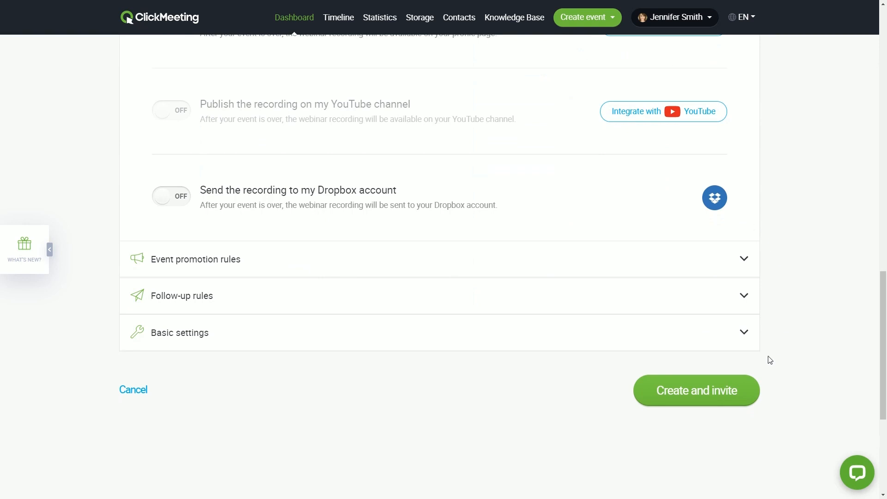
Create the webinar with 'Create and invite' to reach the Well done! confirmation
left_click(697, 394)
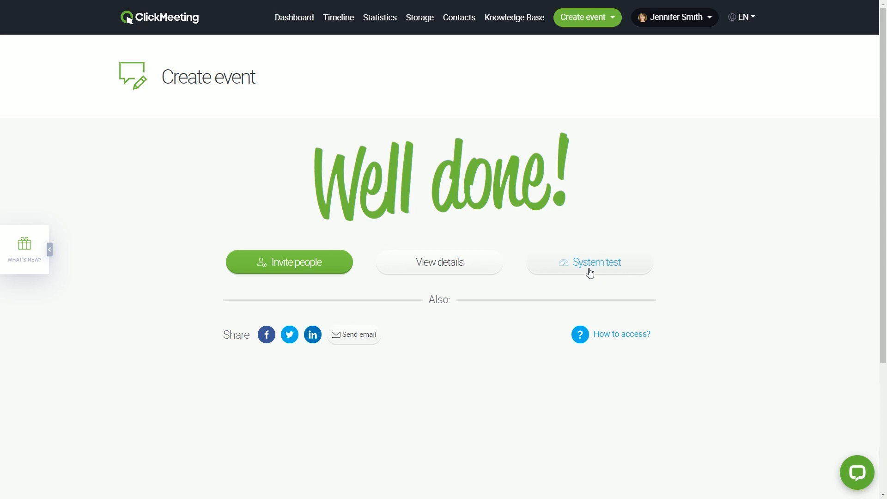
Invite attendees by pasting the four email addresses and copy the event details
left_click(294, 270)
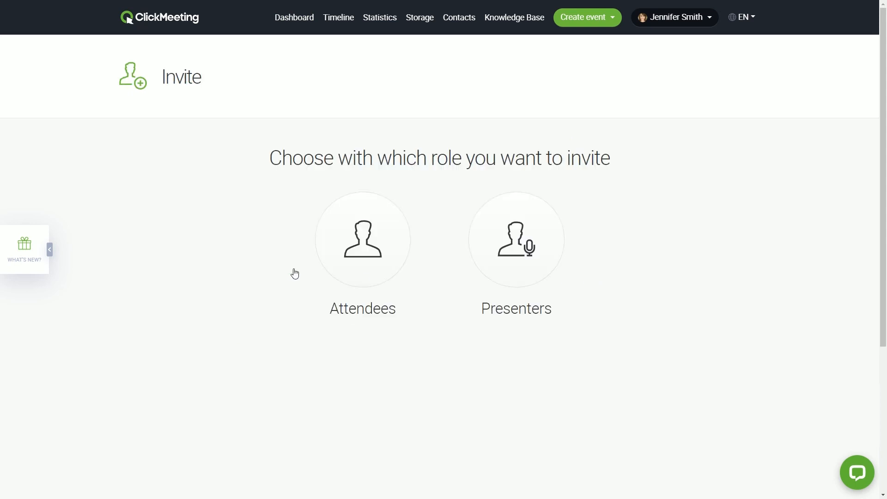
left_click(363, 272)
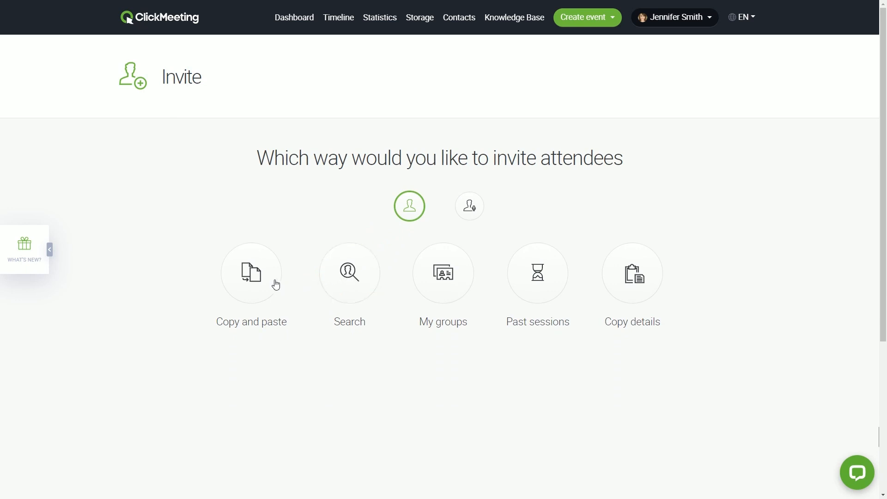
left_click(255, 276)
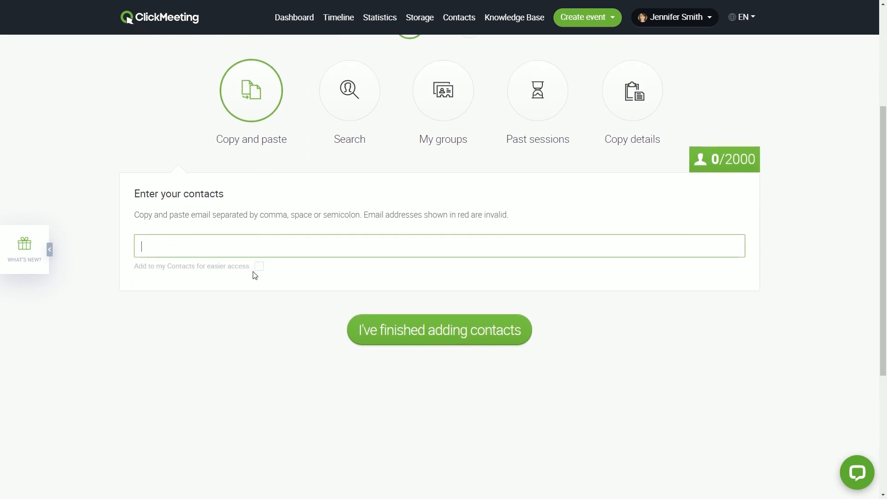
key("ctrl+v")
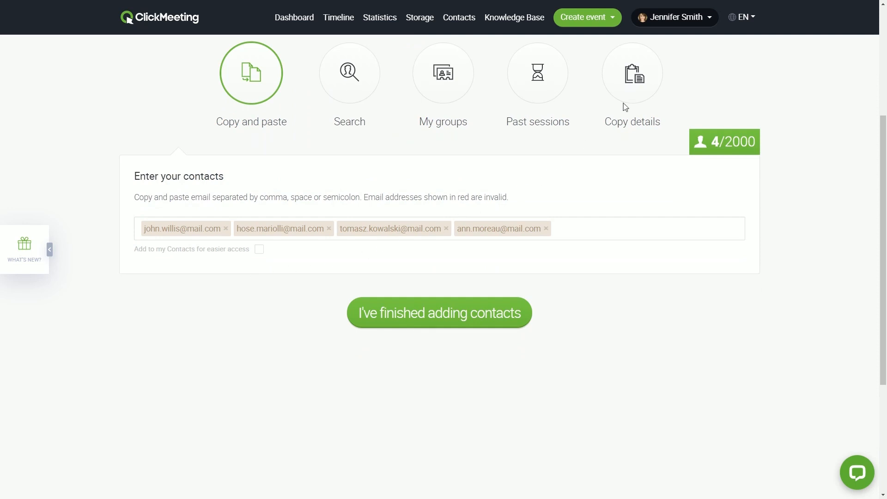
left_click(632, 83)
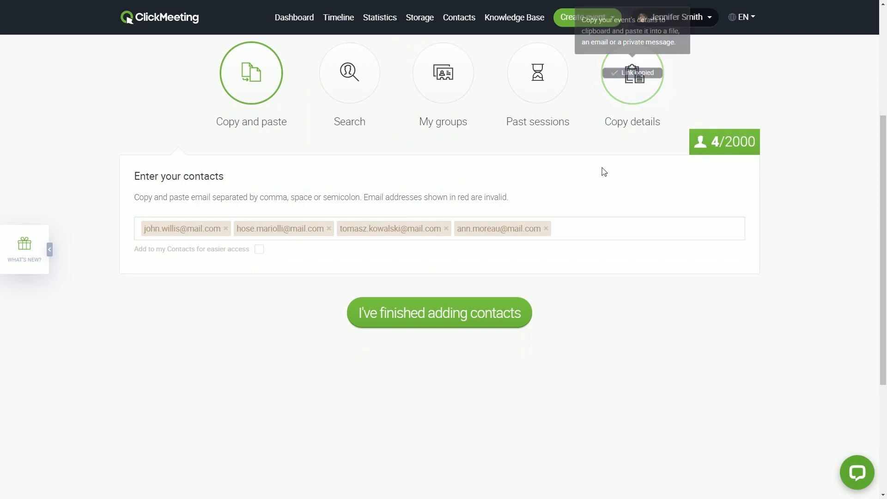
Finish adding contacts and send invitations using the full-message email template
left_click(438, 311)
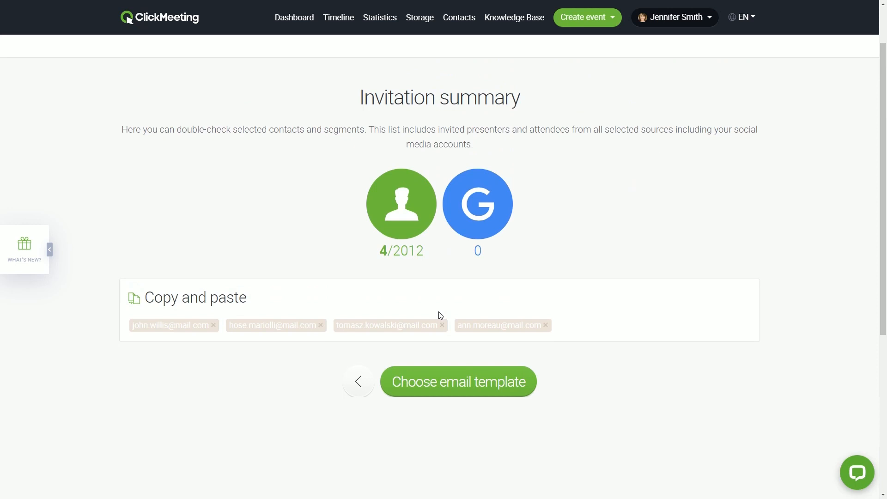
left_click(460, 380)
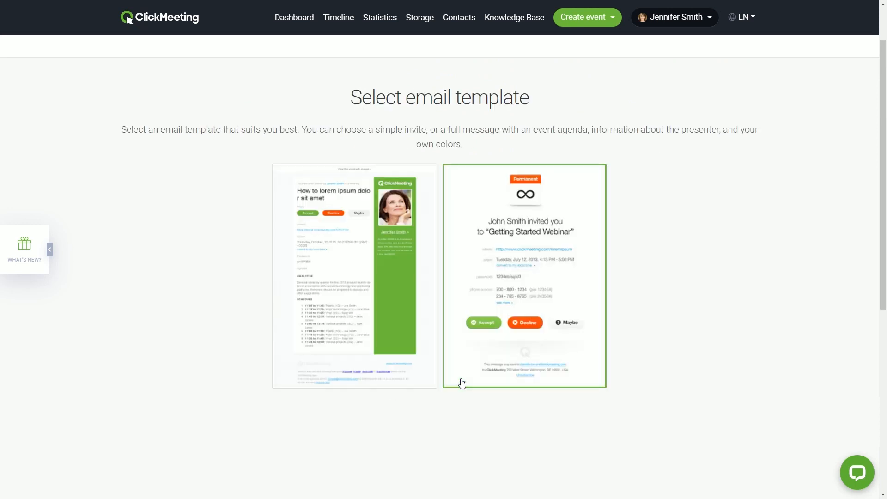
left_click(398, 312)
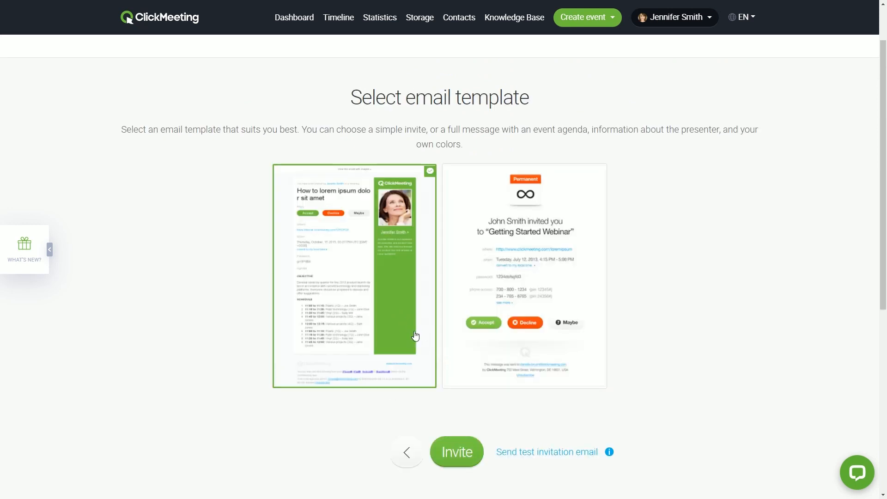
left_click(457, 451)
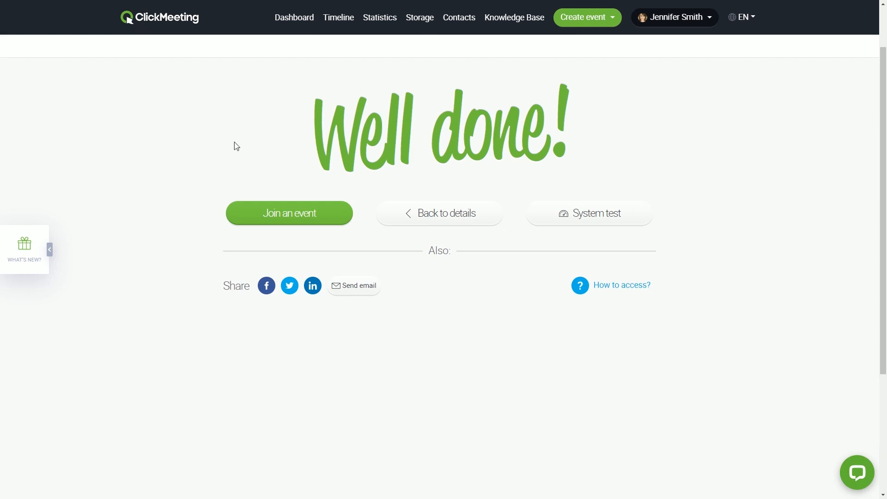
Return to the Dashboard and begin editing My Event from its Actions menu
left_click(159, 17)
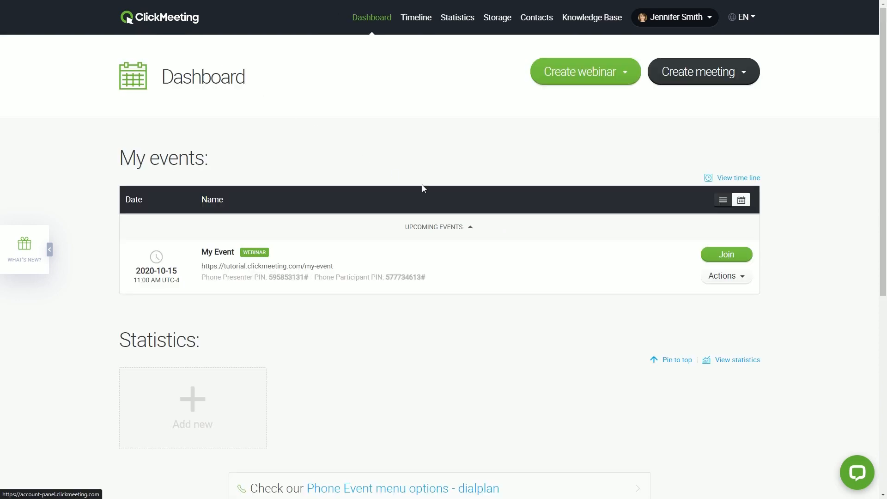
left_click(722, 276)
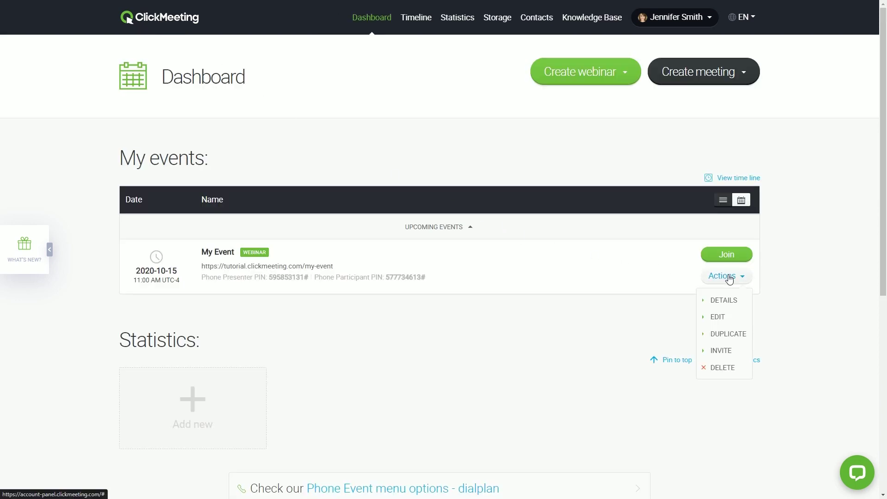
left_click(718, 316)
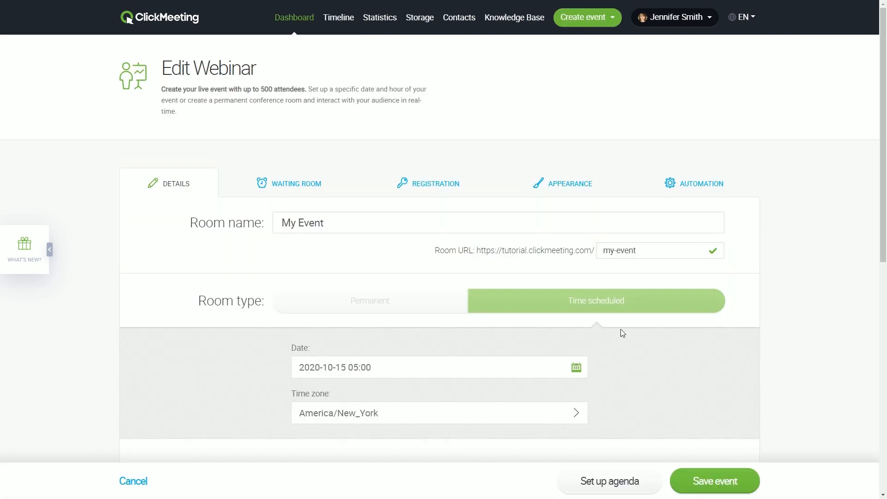
Raise the start hour to 11:00 on 2020-10-15 and accept the new time
left_click(541, 367)
left_click(456, 292)
left_click(456, 292)
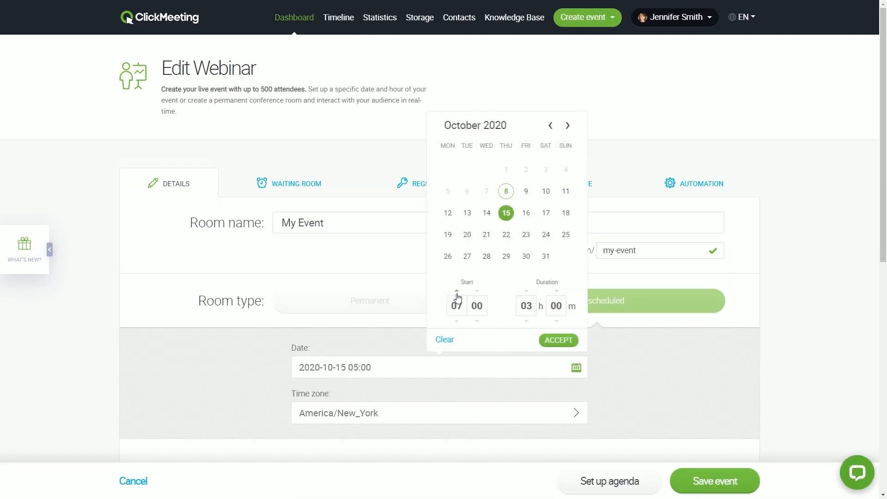
left_click(457, 292)
left_click(560, 343)
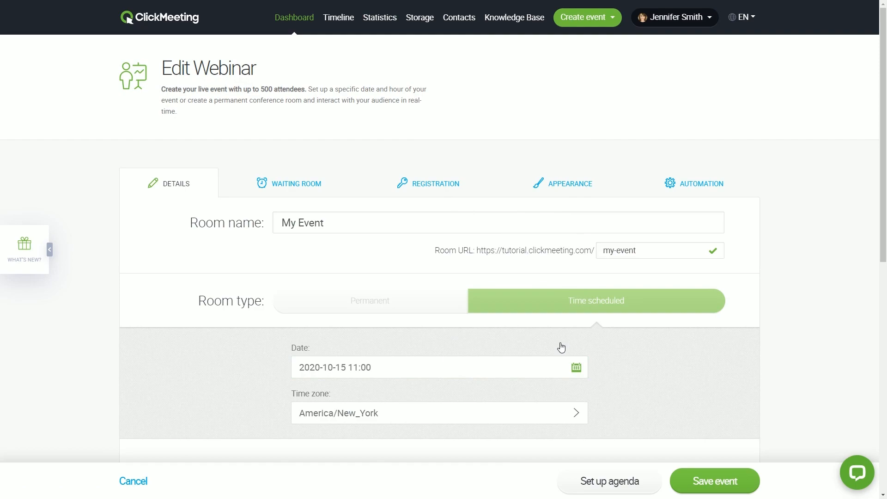
left_click(714, 481)
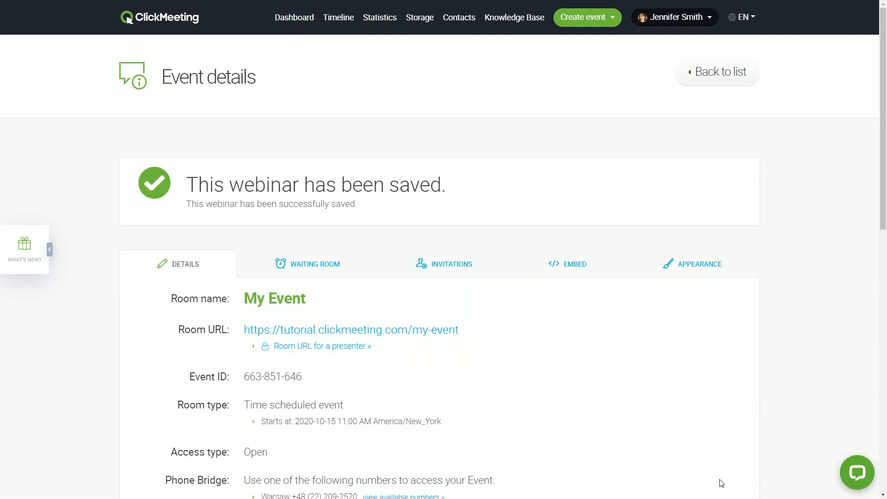
scroll(720, 482, "down", 4)
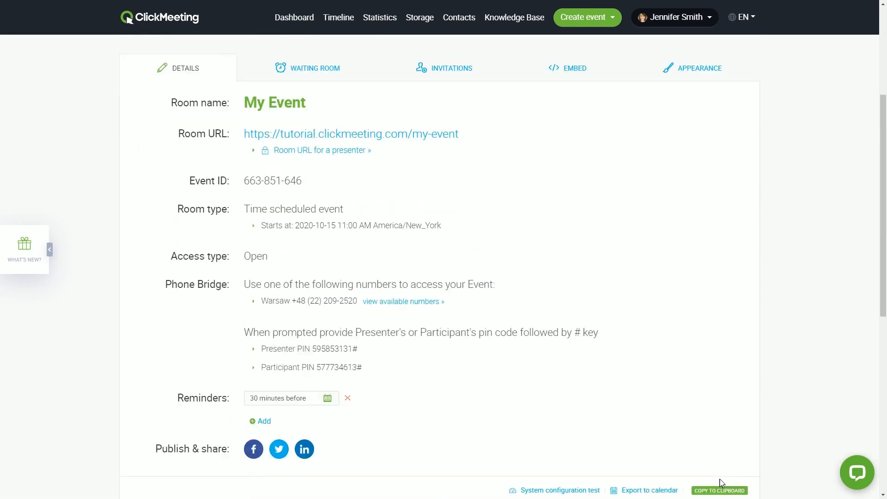
scroll(721, 483, "down", 3)
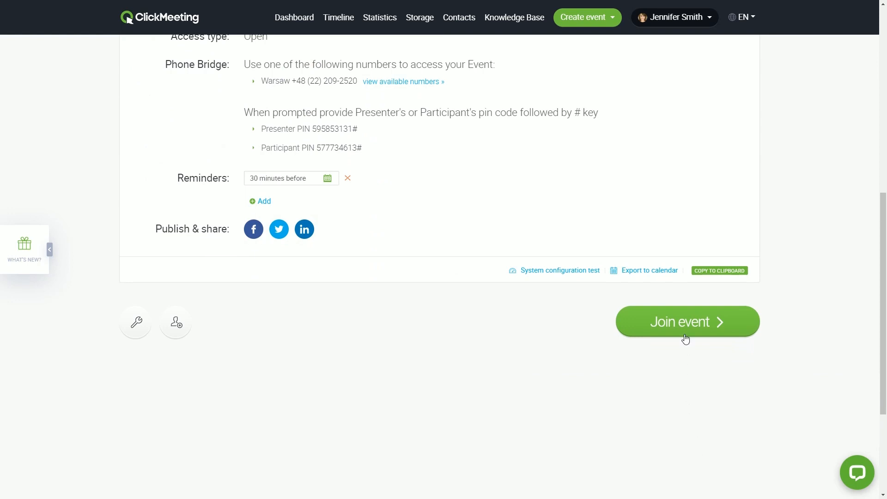